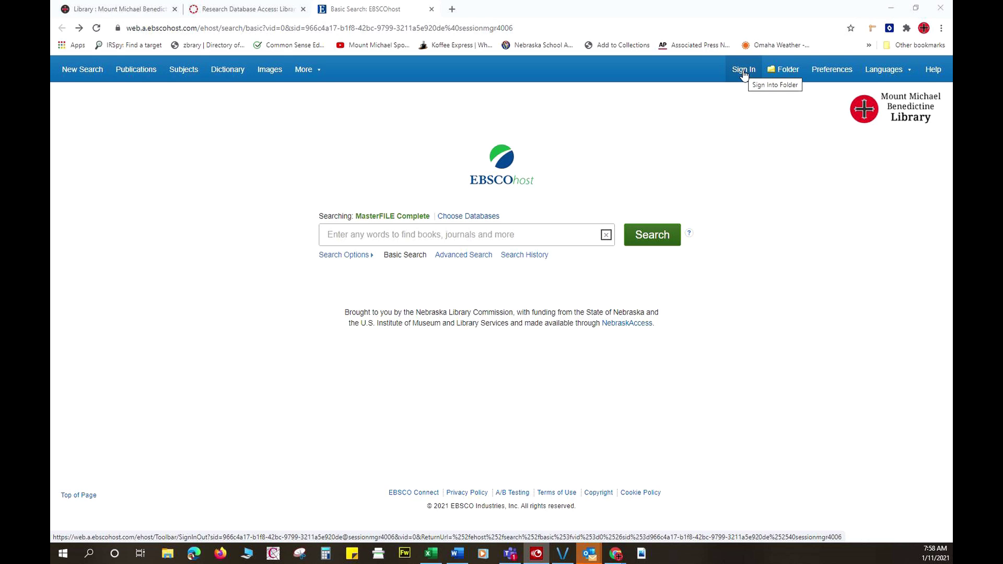
- Sign in to the personal EBSCOhost folder account with the saved username and password
left_click(744, 73)
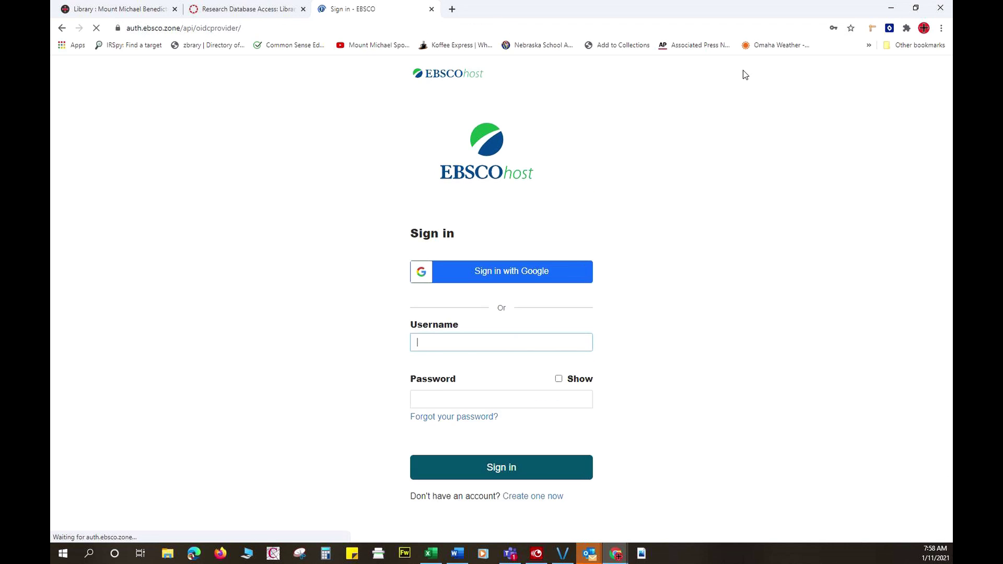
scroll(730, 289, "down", 2)
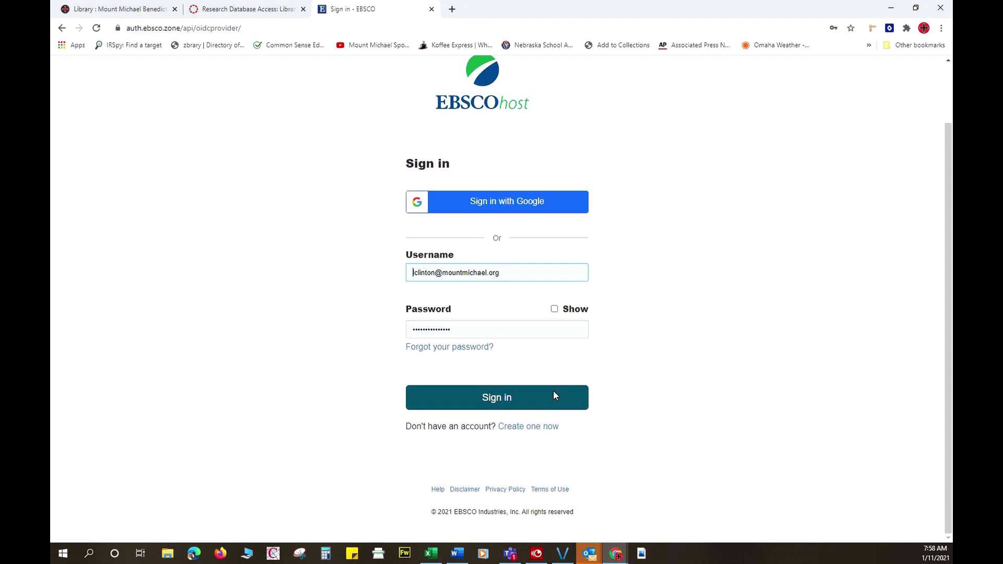
left_click(506, 401)
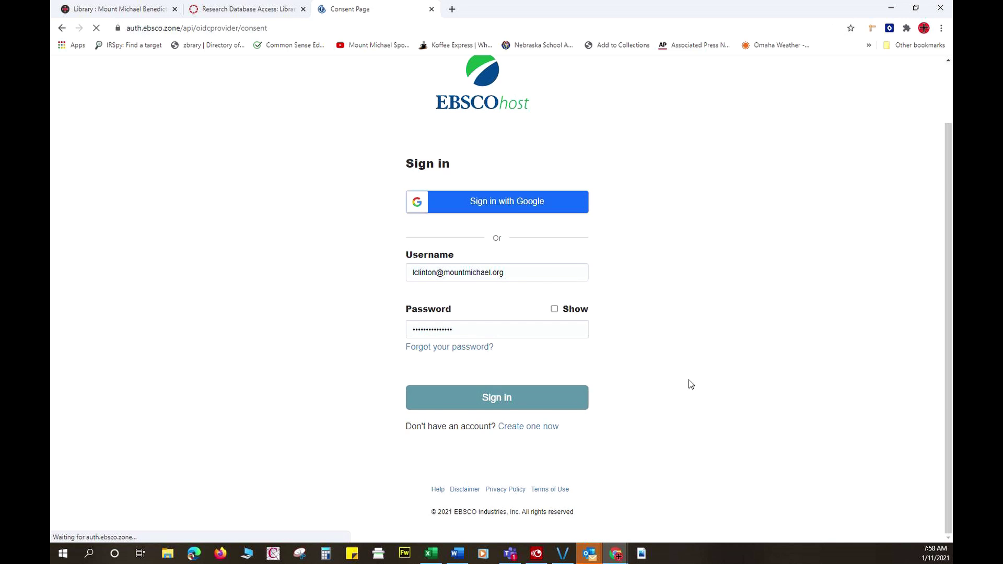
- Consent to the collection of personalized data for the personal account and continue past the consent page
scroll(486, 312, "down", 2)
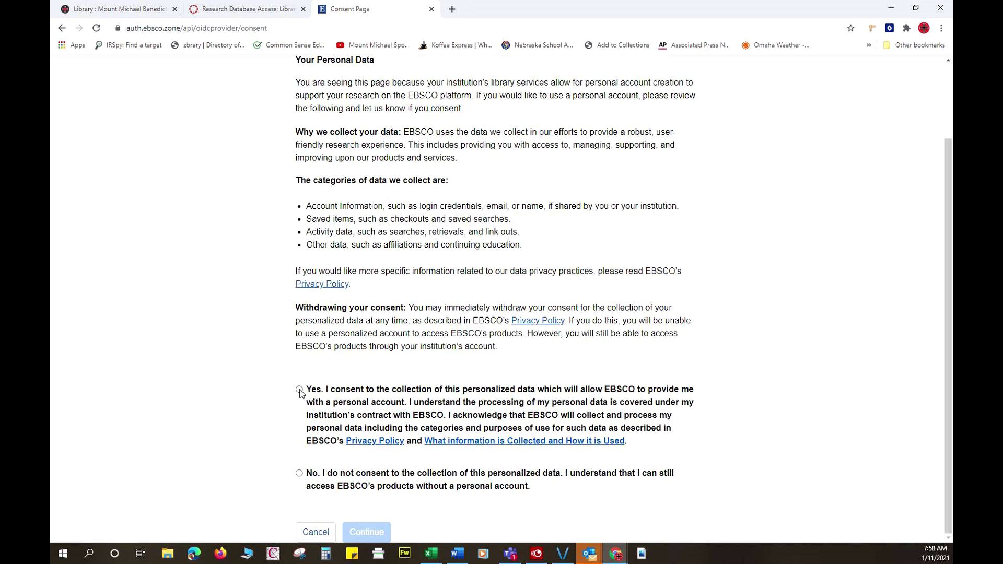
left_click(299, 390)
left_click(373, 532)
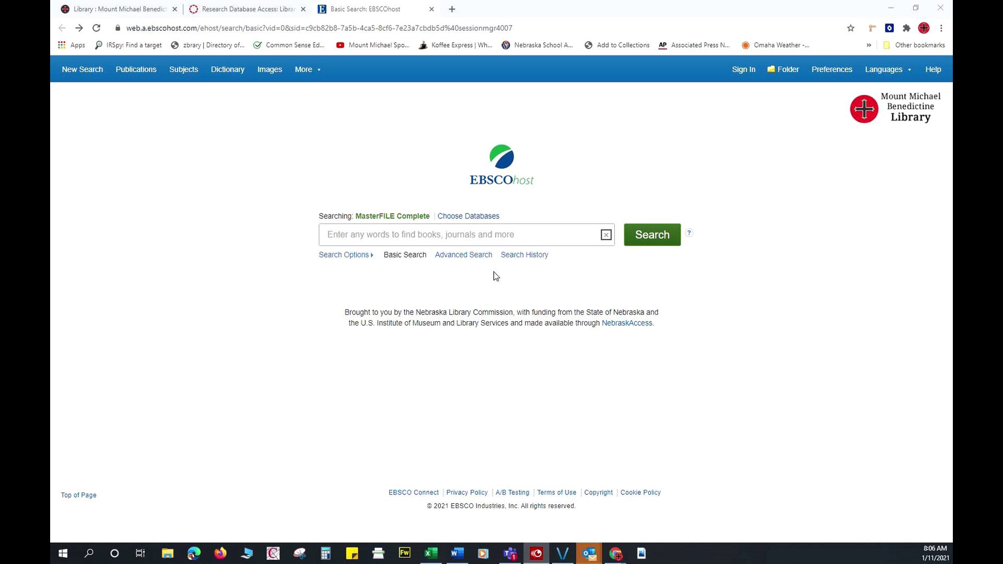
- Run an advanced search in MasterFILE Complete that combines the terms Robotics AND Medicine
left_click(468, 256)
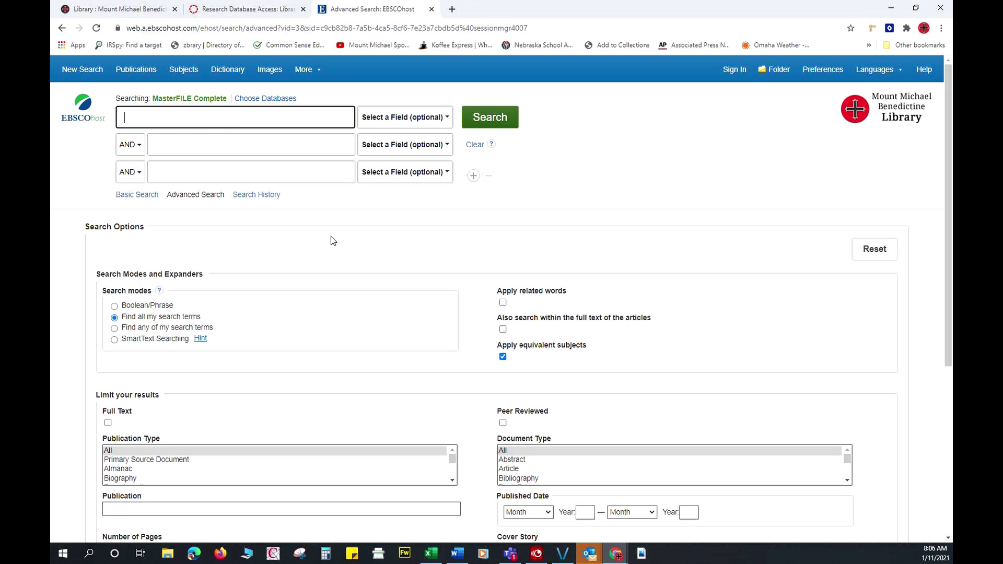
type("Robotics")
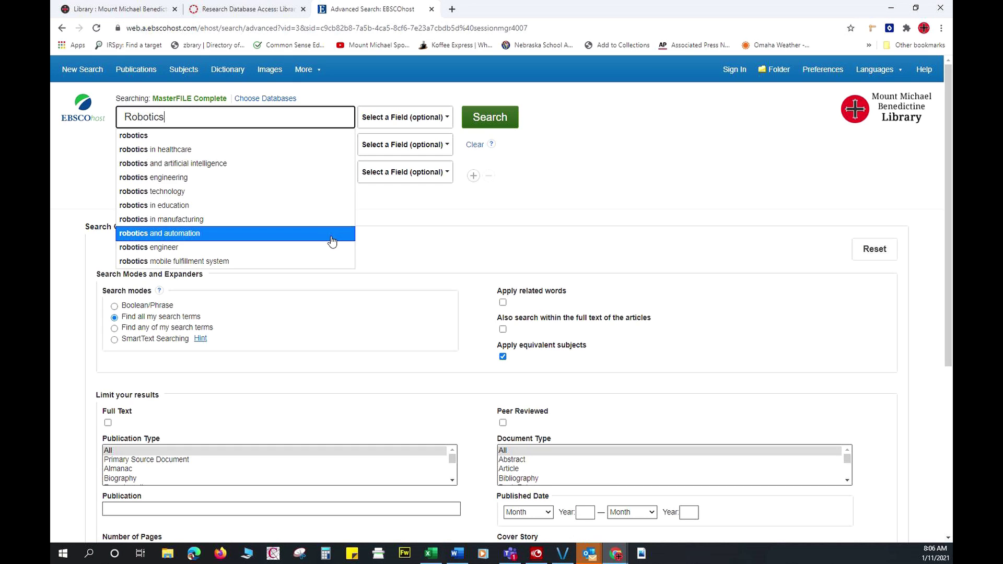
left_click(712, 178)
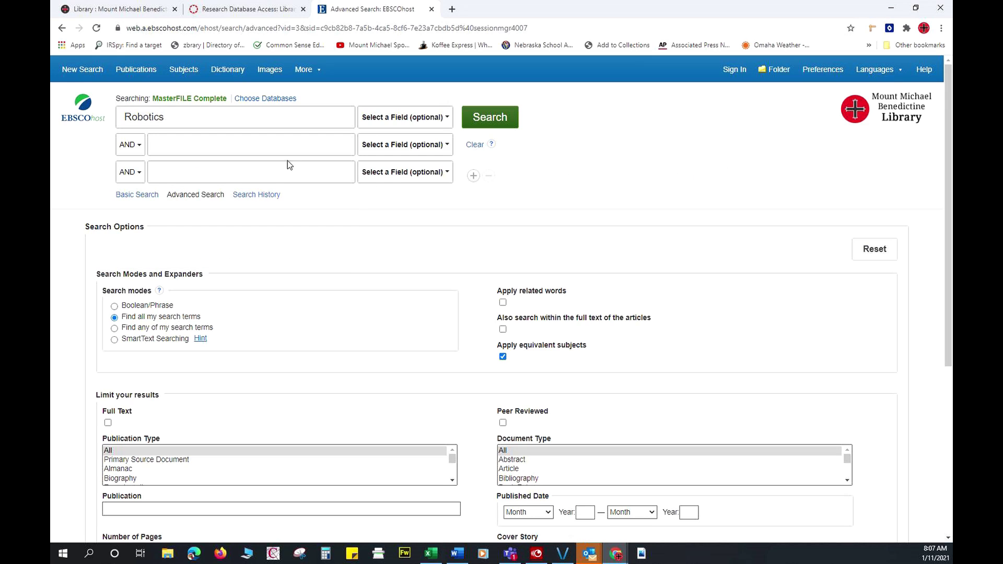
left_click(244, 143)
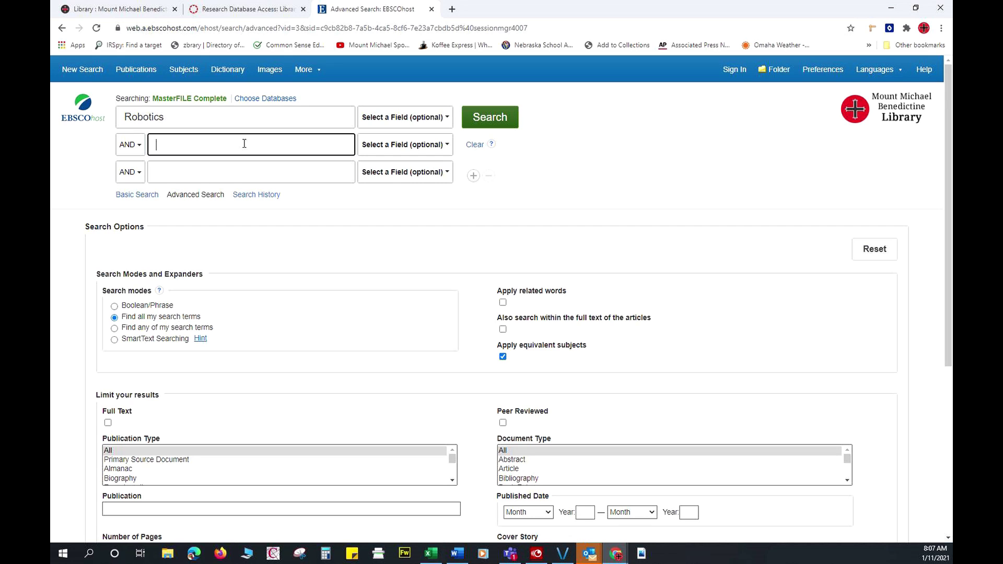
type("Med")
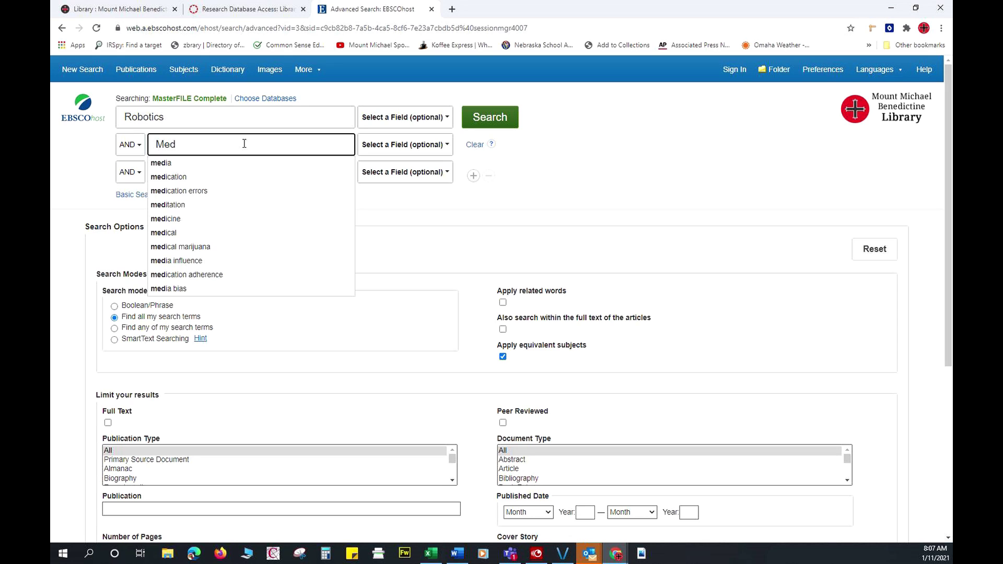
type("icine")
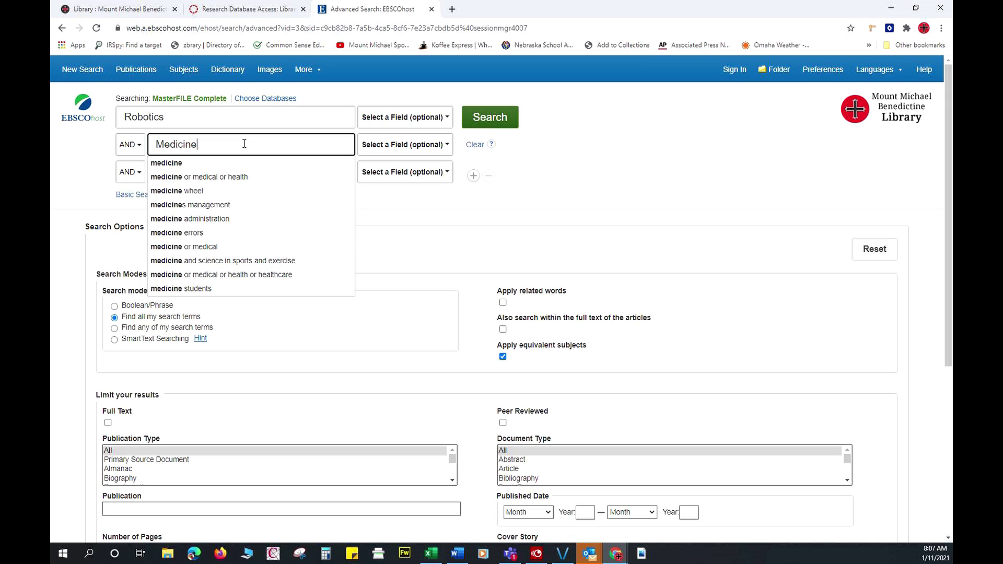
left_click(514, 161)
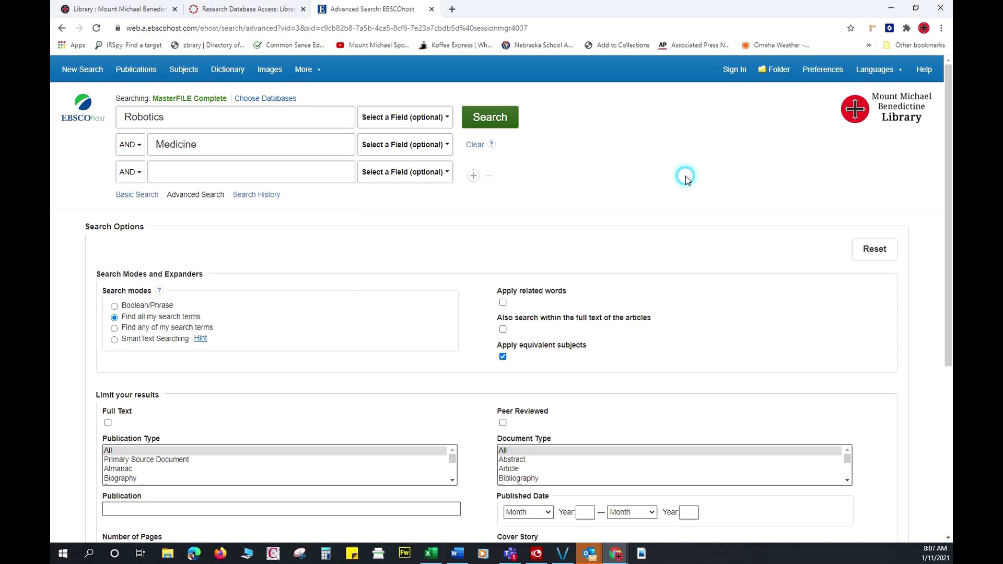
left_click(490, 119)
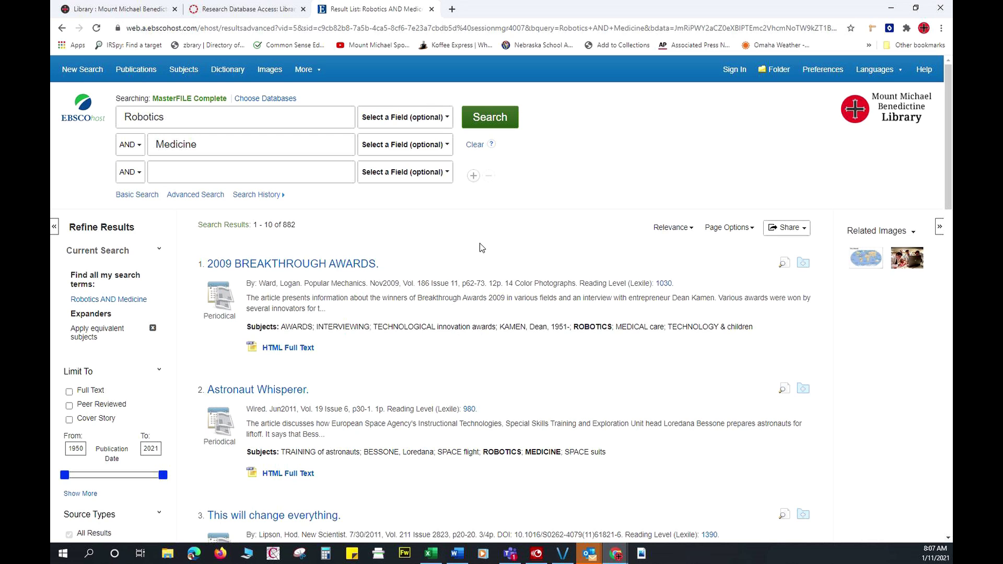
- Limit the Robotics and Medicine search results to full-text articles
scroll(480, 243, "down", 2)
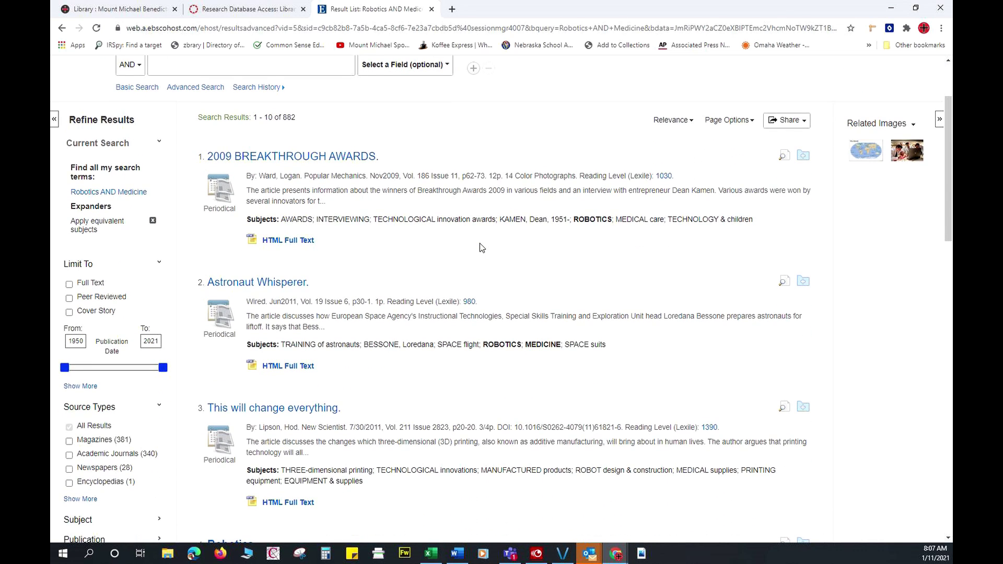
scroll(480, 243, "down", 1)
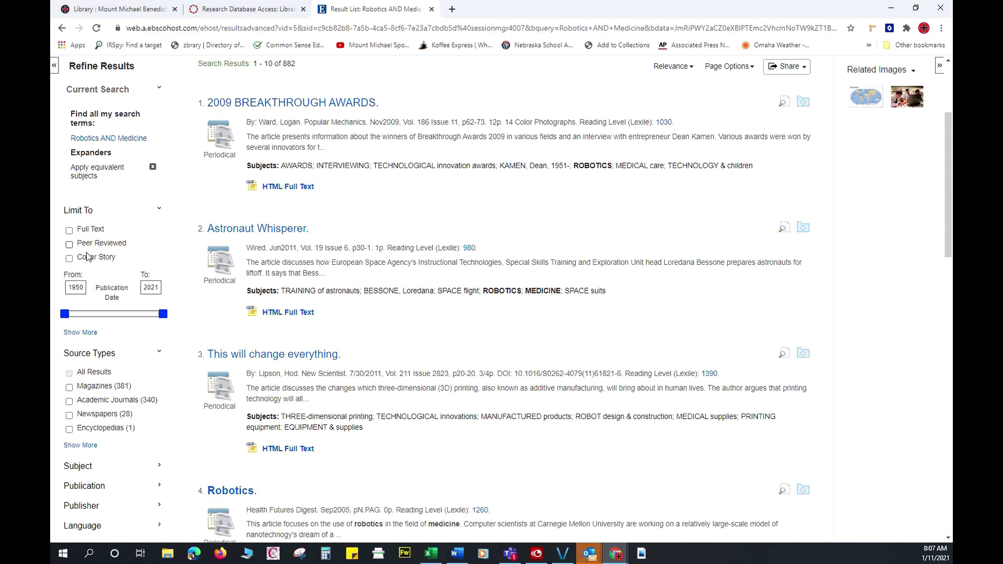
scroll(420, 245, "up", 1)
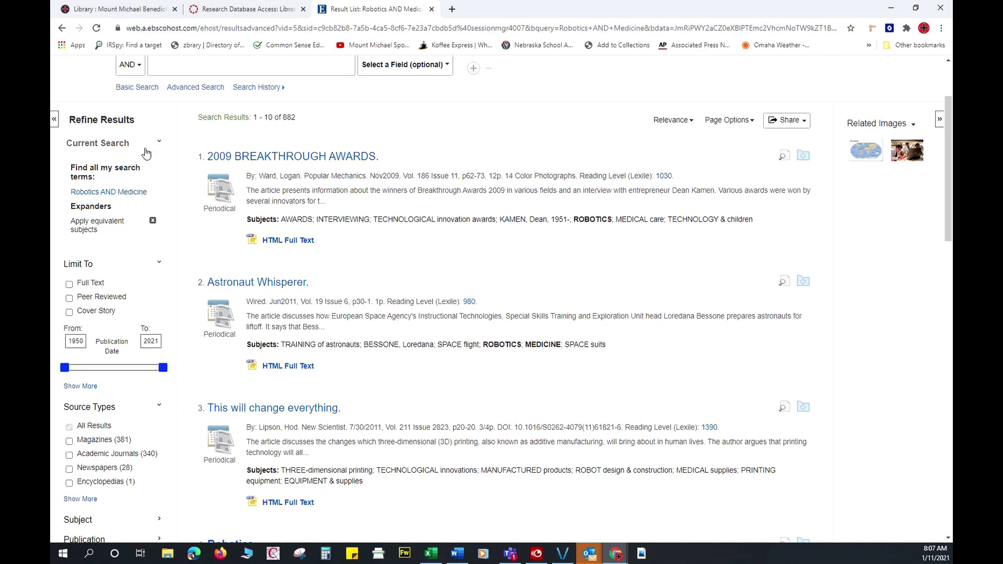
left_click(69, 285)
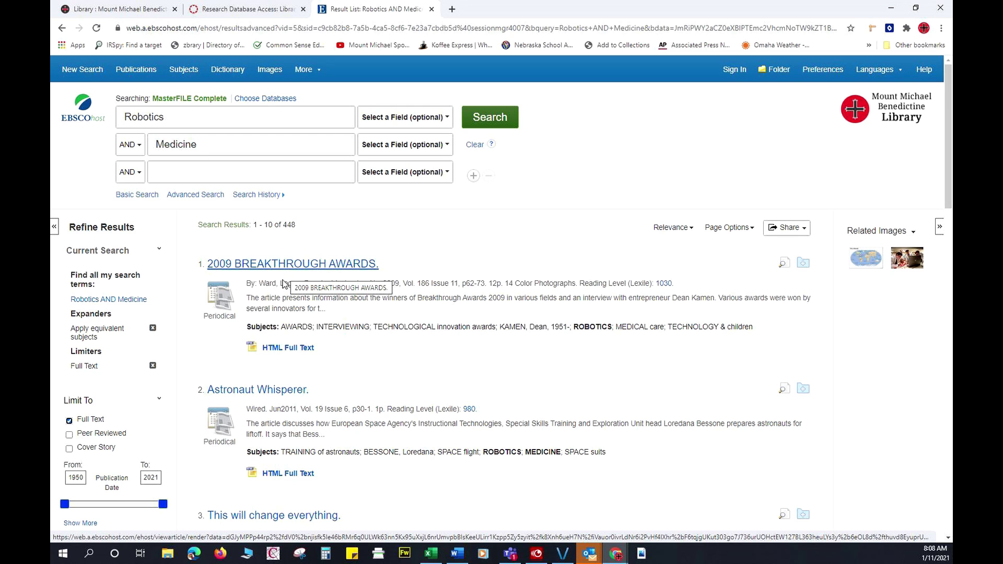
- Narrow the results' publication date range to start at 2017 and end at 2021
scroll(286, 277, "down", 3)
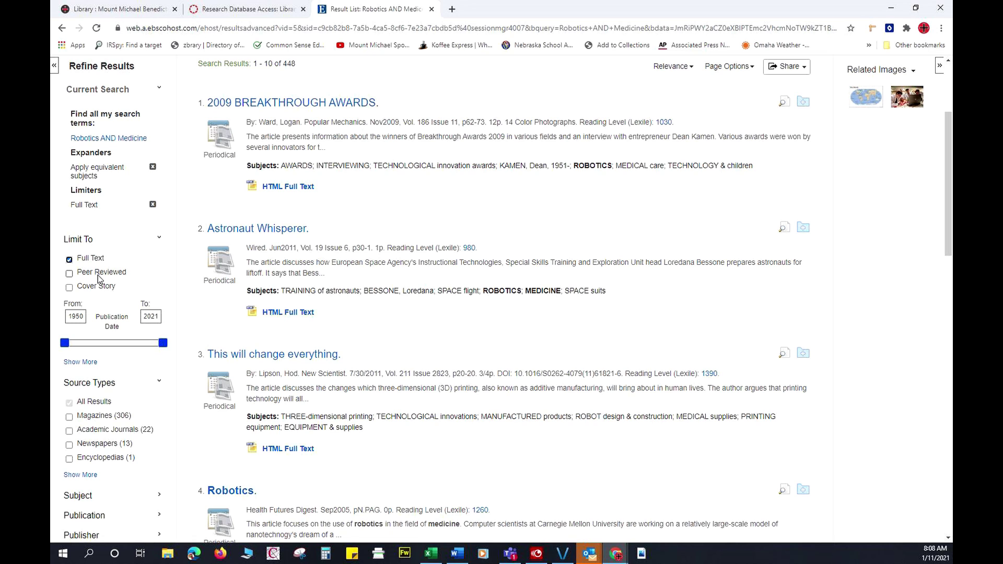
scroll(125, 282, "down", 1)
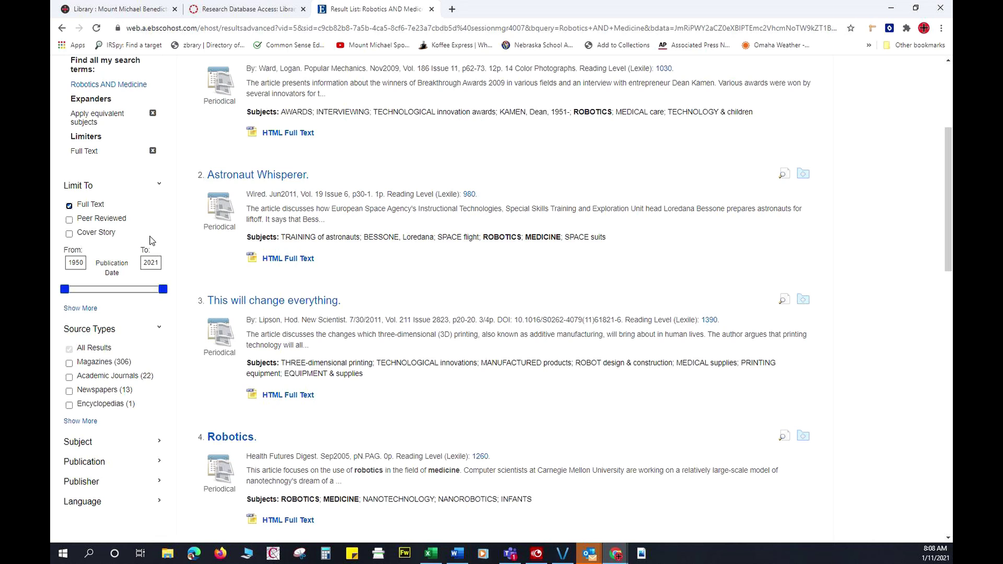
scroll(152, 241, "down", 3)
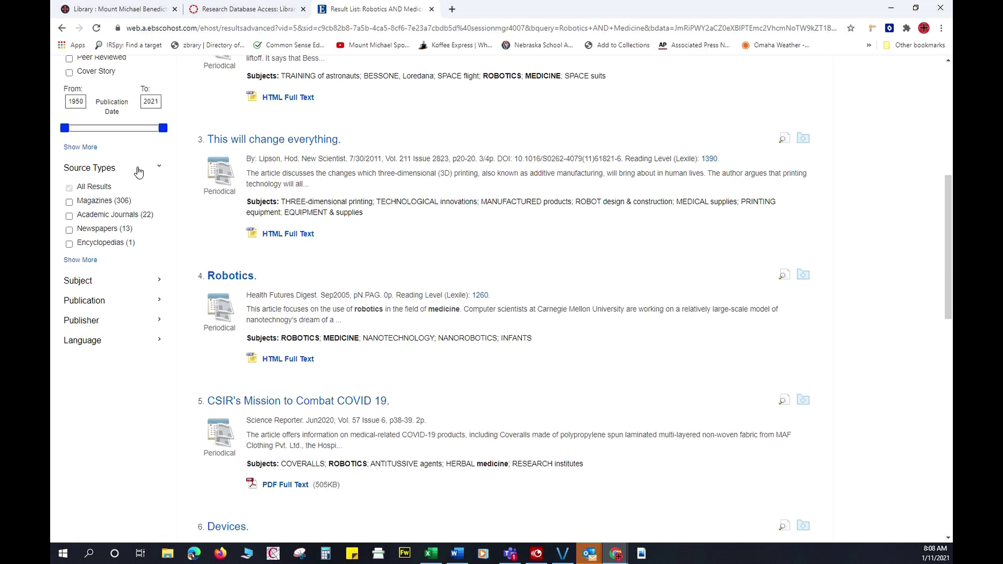
scroll(135, 172, "up", 2)
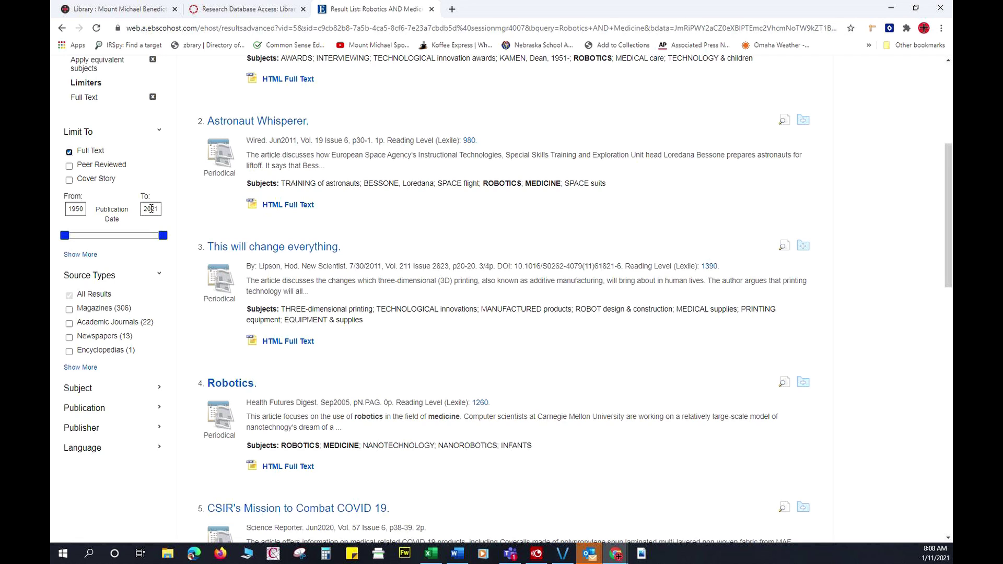
left_click_drag(64, 236, 160, 246)
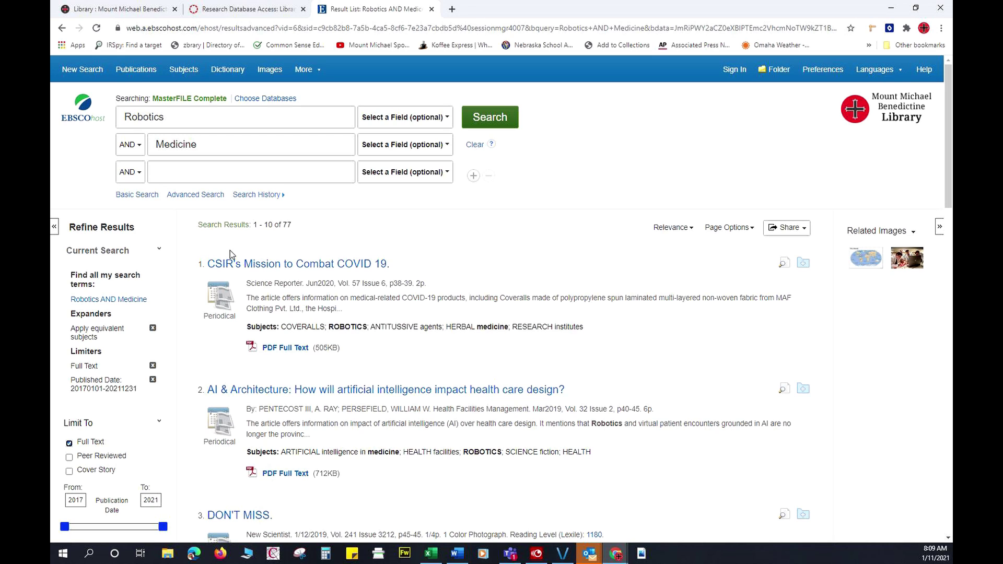
- Examine the complete list of source types for the results and close it without applying a selection
scroll(131, 282, "down", 3)
scroll(155, 287, "down", 4)
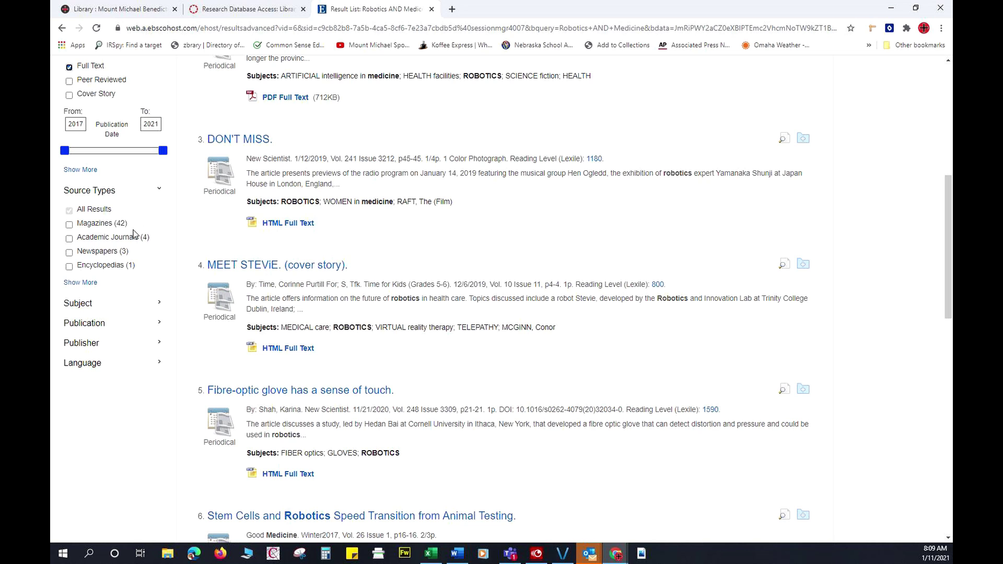
left_click(86, 284)
scroll(486, 295, "down", 2)
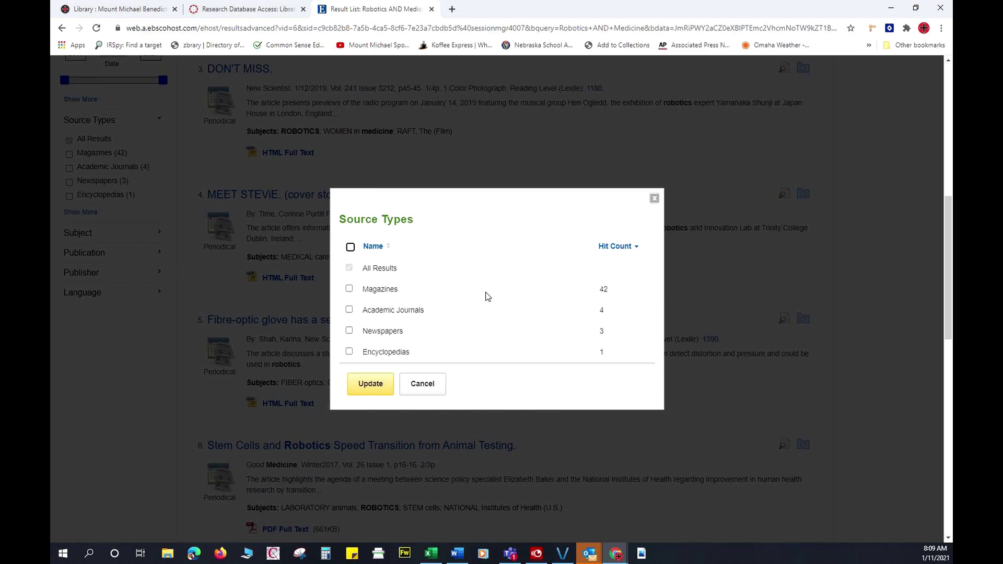
scroll(455, 308, "up", 2)
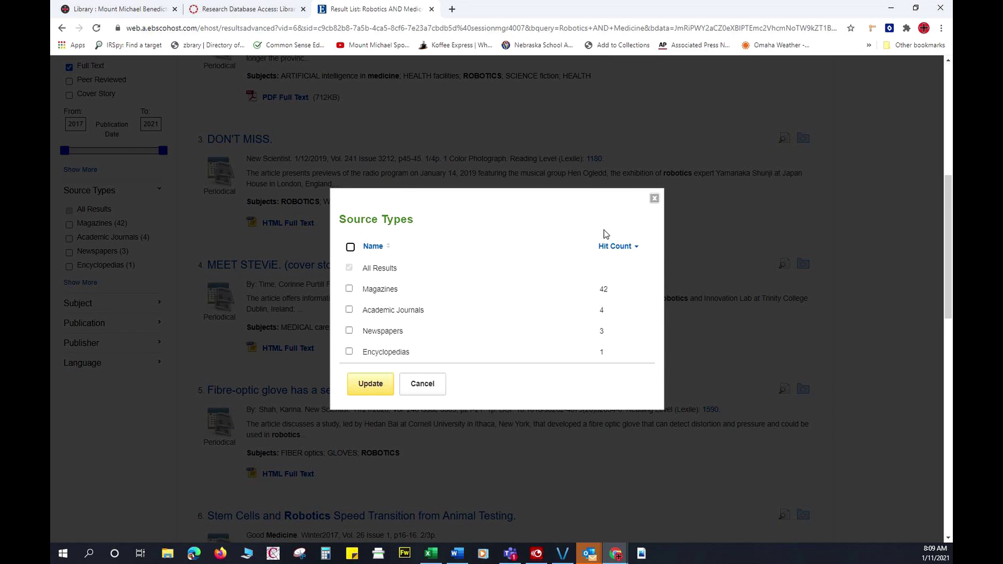
left_click(654, 198)
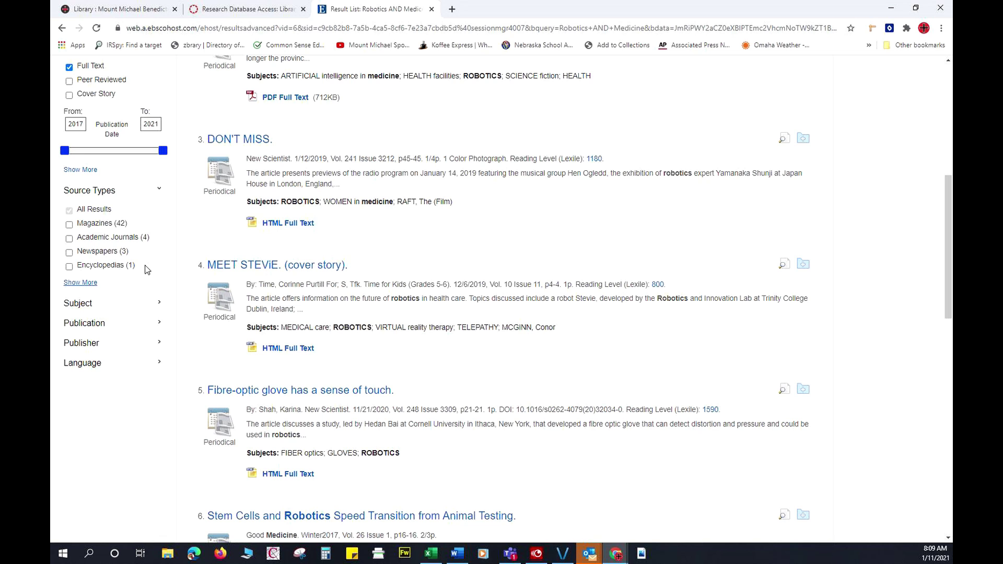
- Expand the publication filter to view the available publications and collapse it again
scroll(145, 265, "down", 1)
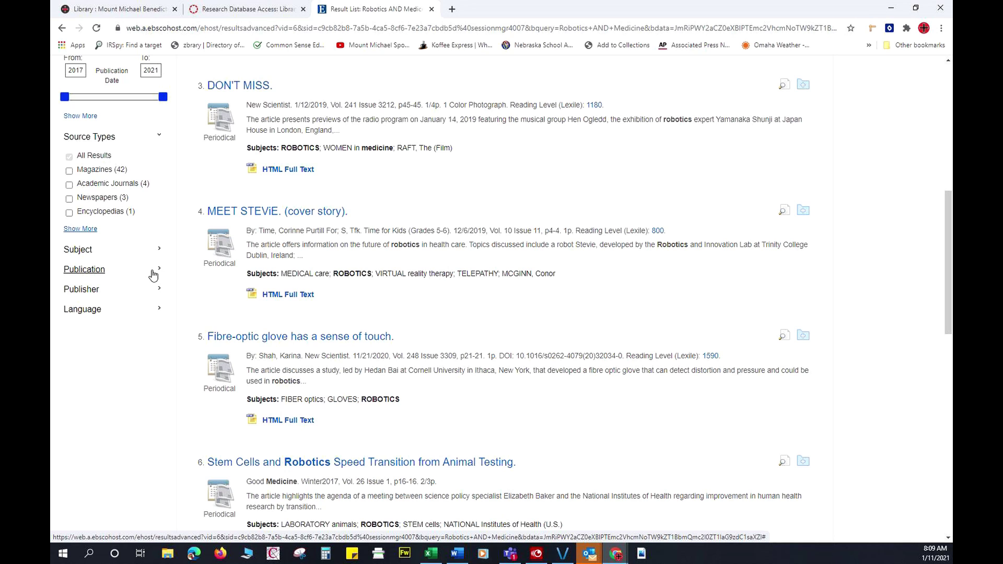
left_click(159, 269)
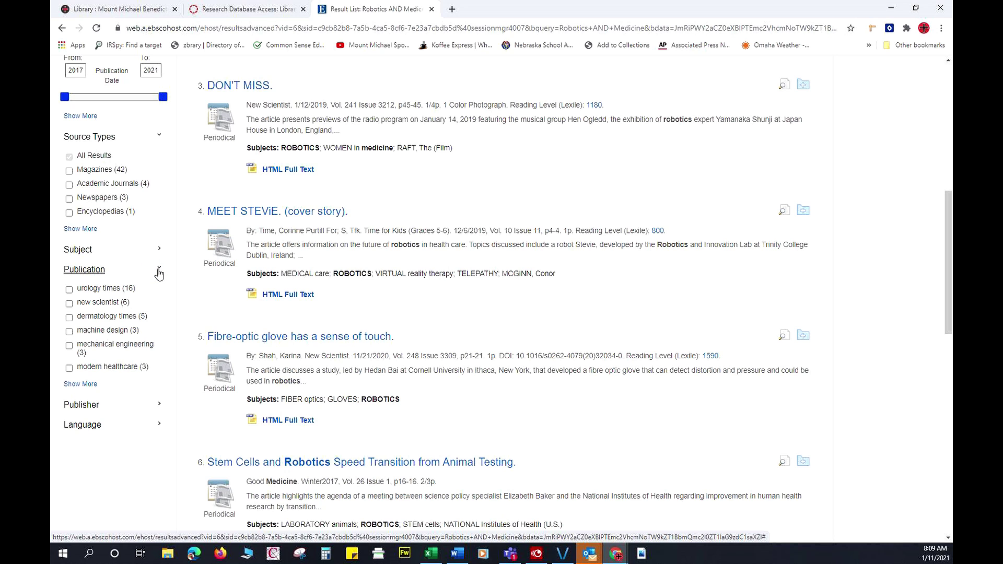
left_click(159, 271)
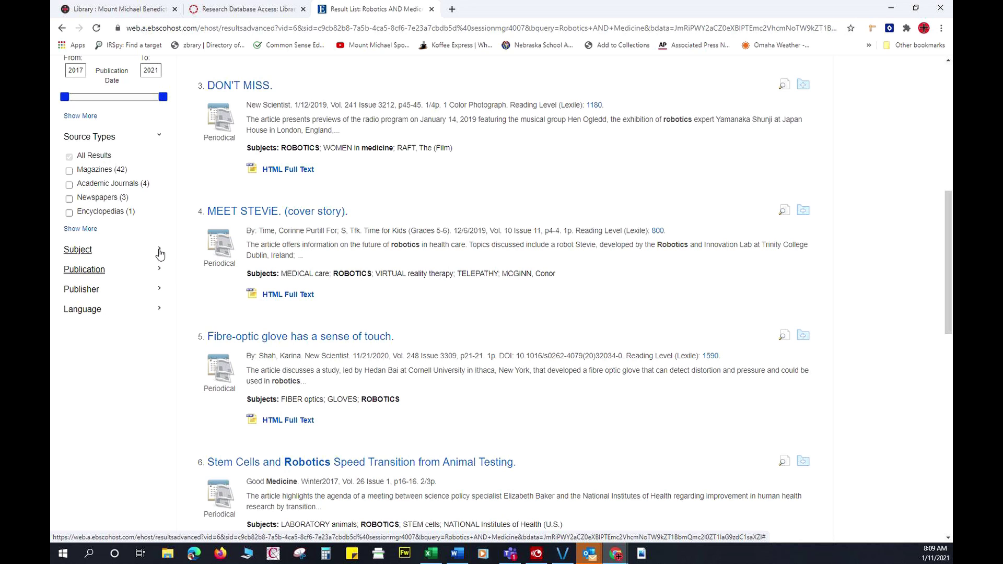
- Limit the results to the subject surgical robots and look over the narrowed article list
left_click(159, 250)
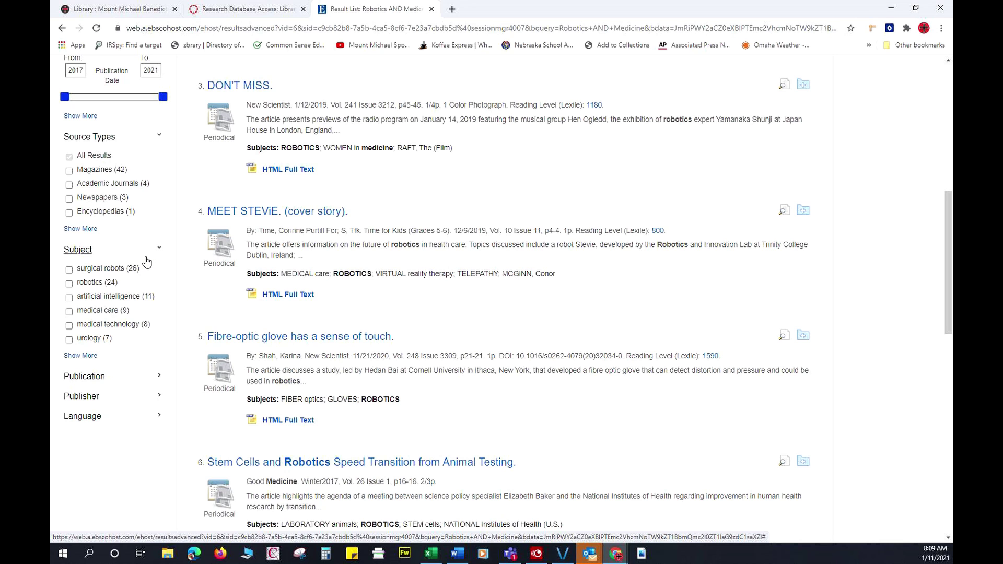
left_click(69, 270)
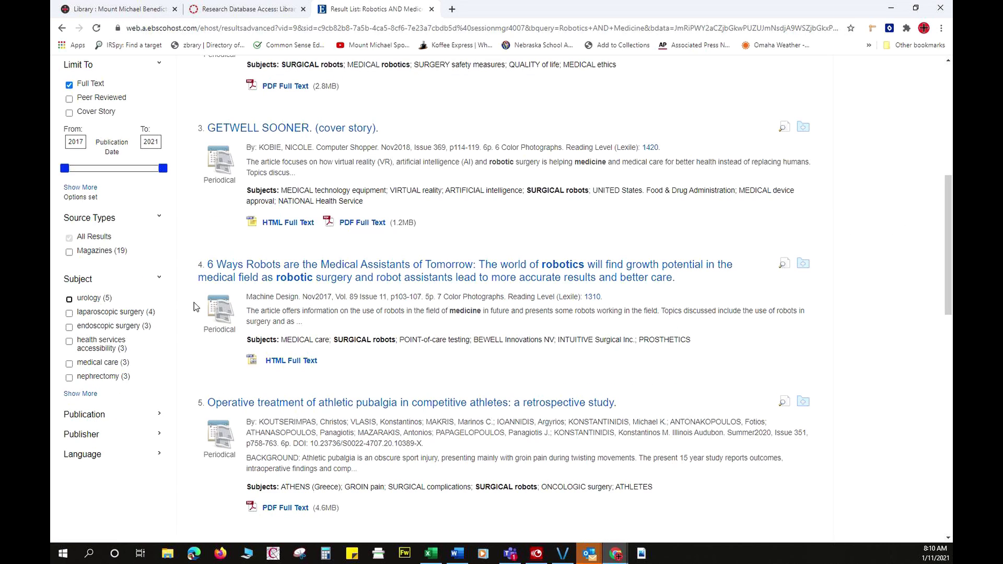
scroll(181, 301, "up", 8)
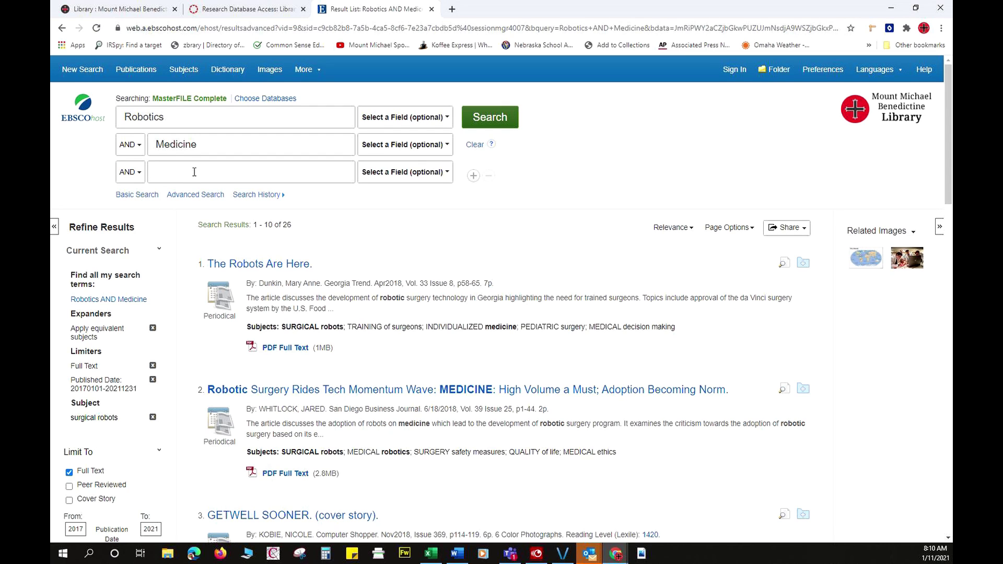
scroll(193, 176, "down", 3)
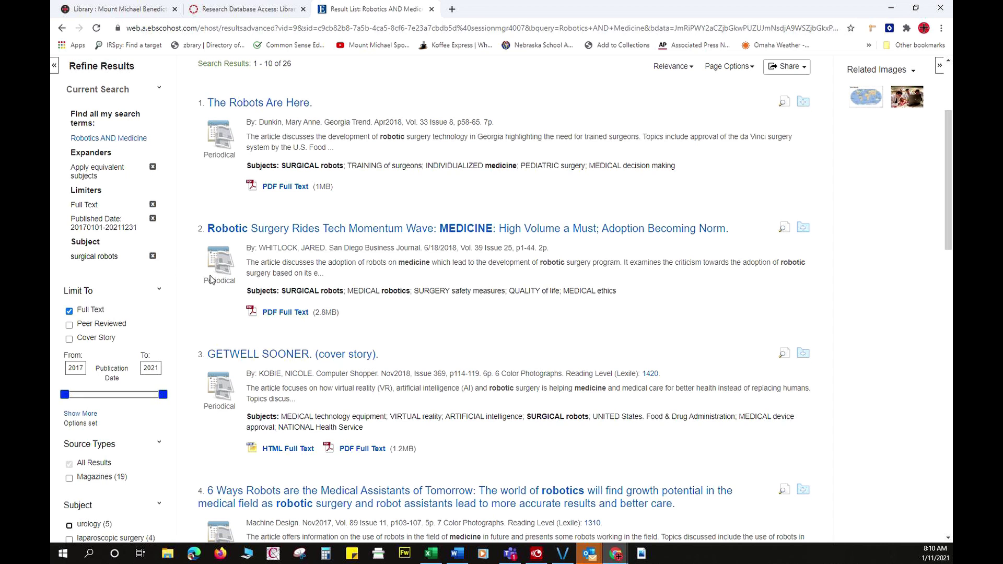
scroll(211, 280, "up", 3)
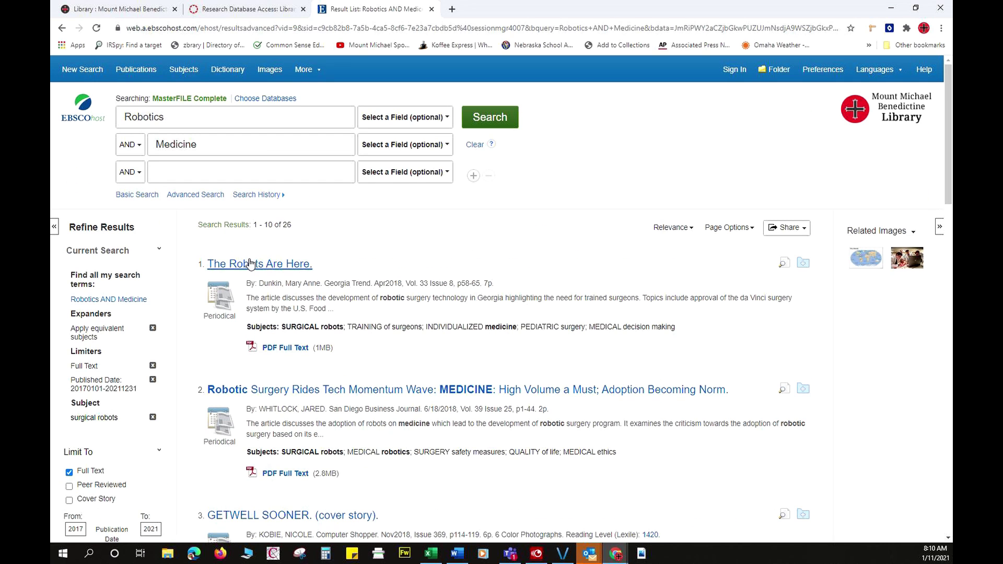